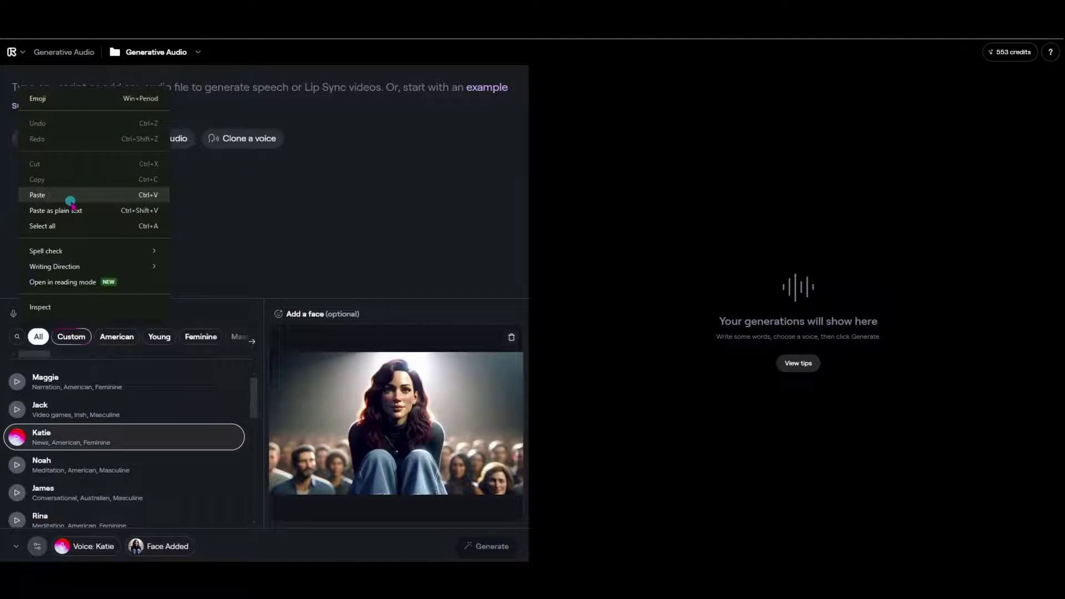
- Paste 'Hello, digital creators and tech enthusiasts!' into the script and choose Maggie's voice
click(70, 197)
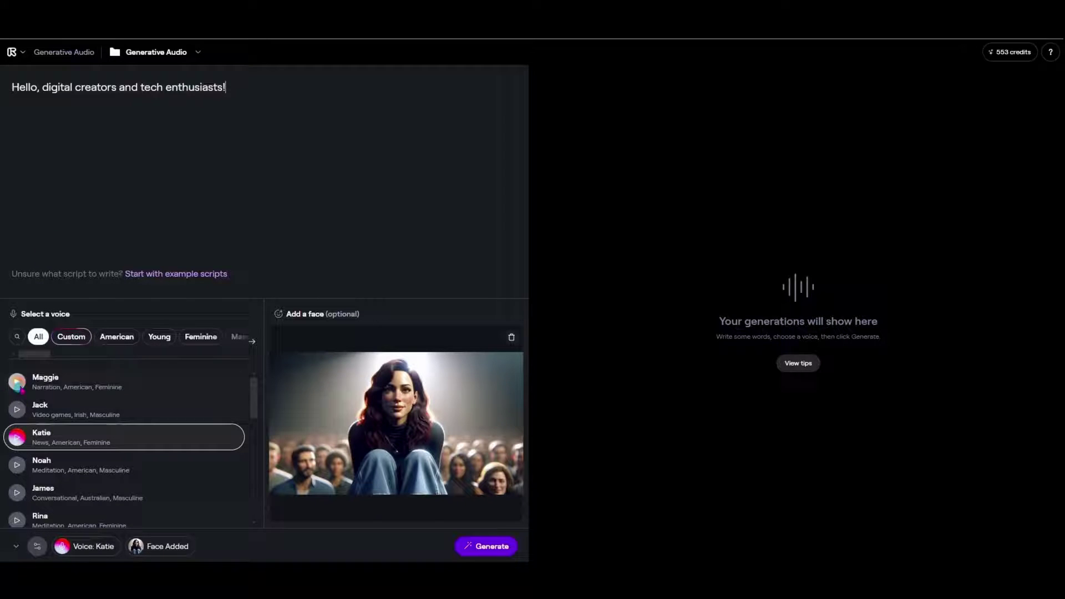
click(46, 383)
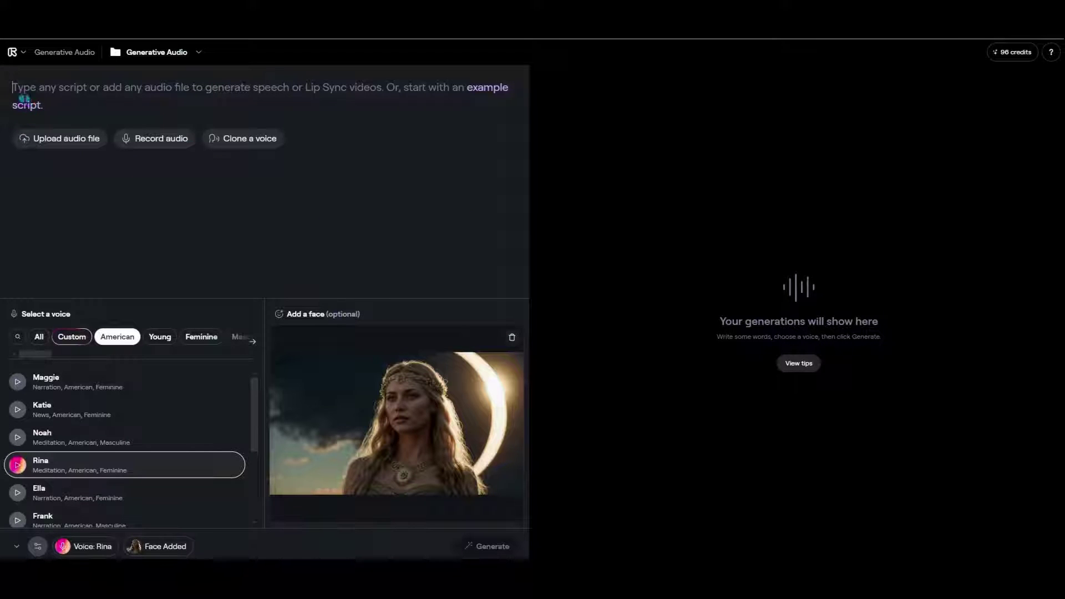
- Paste 'An eclipse is nature's fleeting masterpiece' into the script and generate the Rina-voiced lip-sync clip
right_click(23, 87)
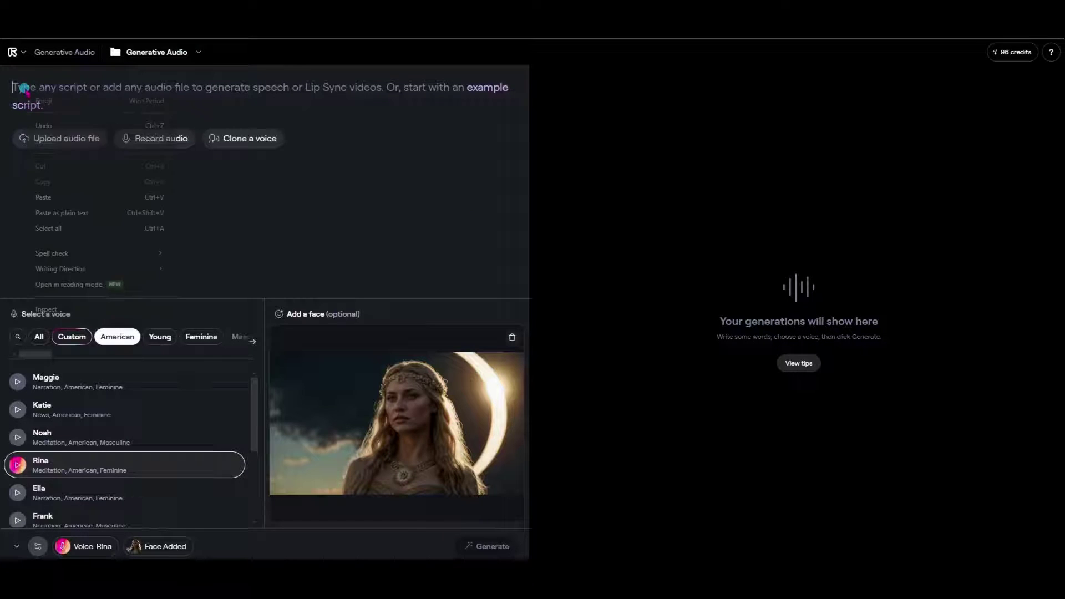
click(35, 197)
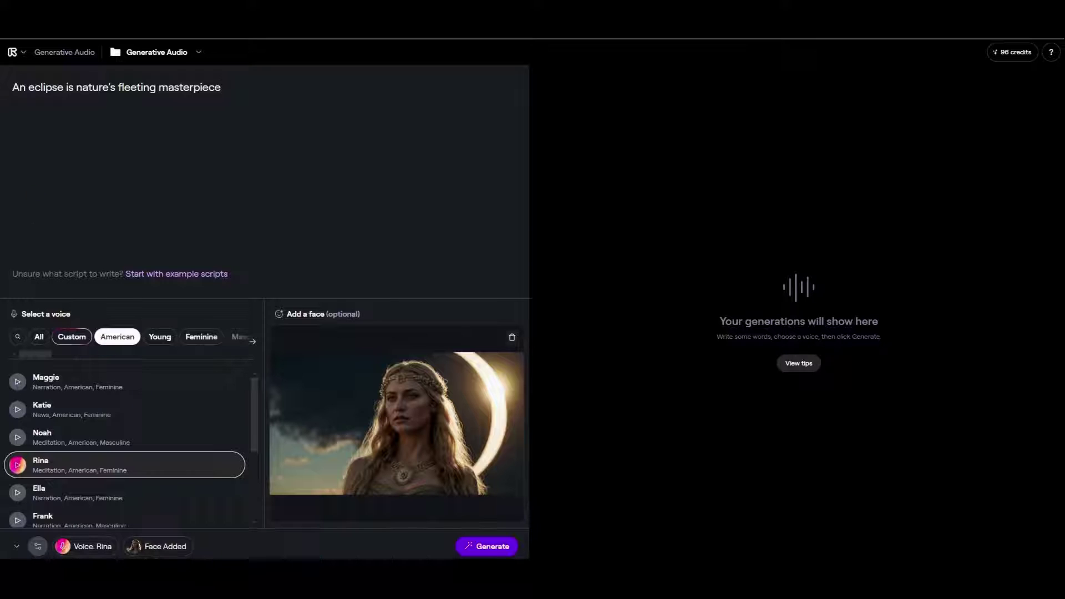
click(478, 548)
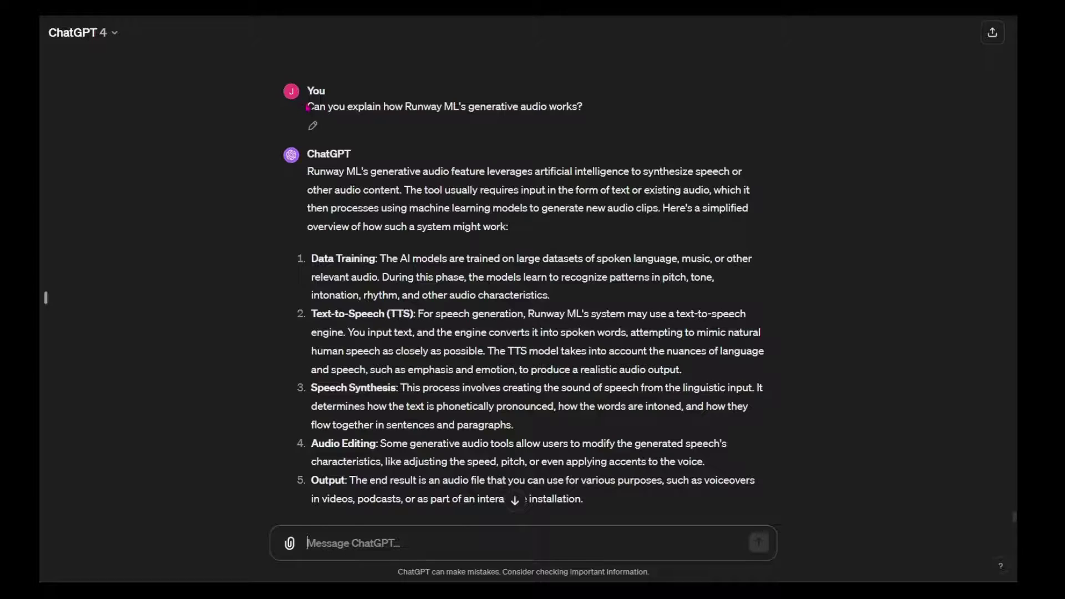
- Highlight the generative-audio question, then the full ChatGPT answer through its last paragraph
drag(309, 108, 593, 114)
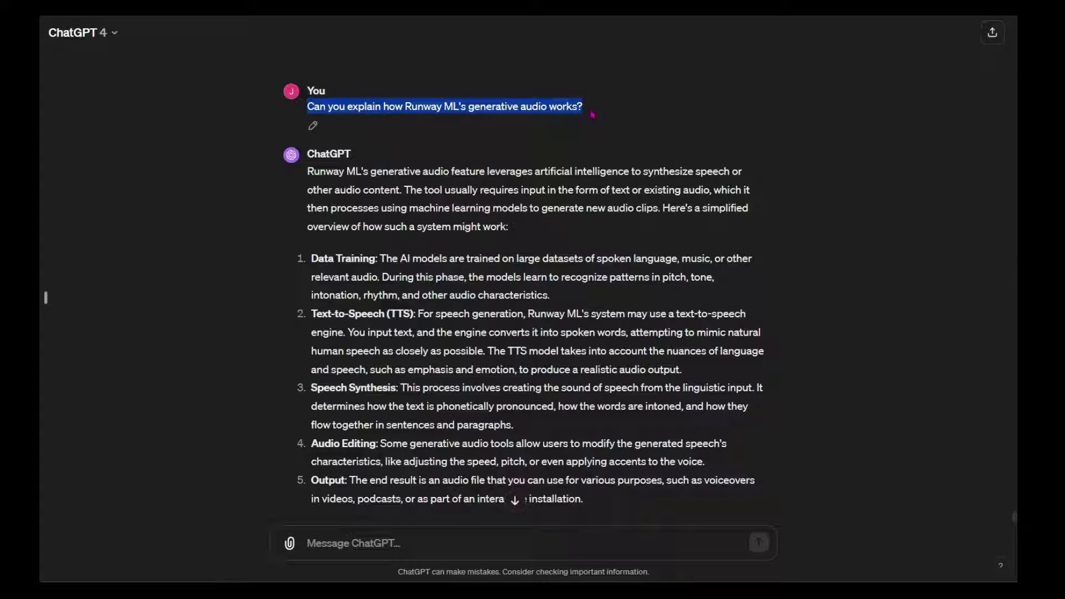
drag(308, 171, 745, 466)
scroll(633, 234, down, 2)
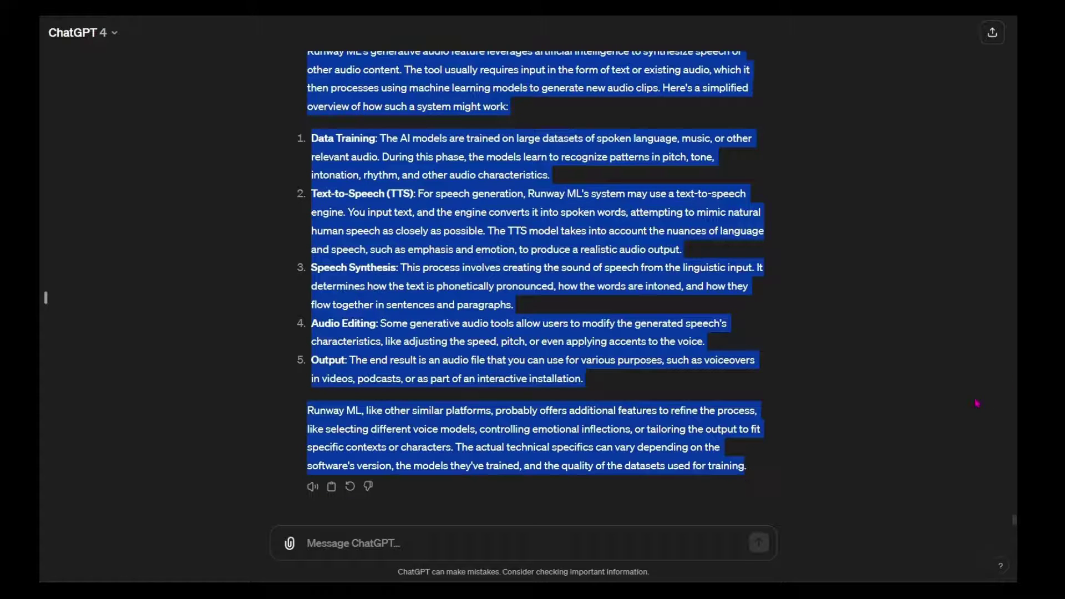
scroll(977, 403, up, 2)
scroll(977, 403, down, 1)
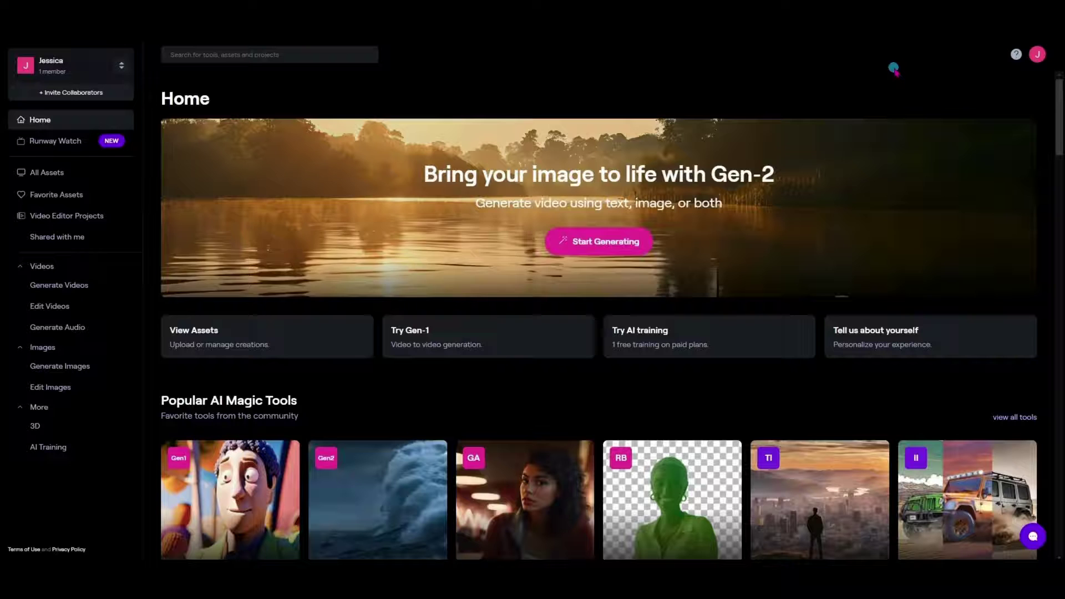
- Scroll down the Runway Home page to reach the Generate Audio tool
scroll(894, 72, down, 2)
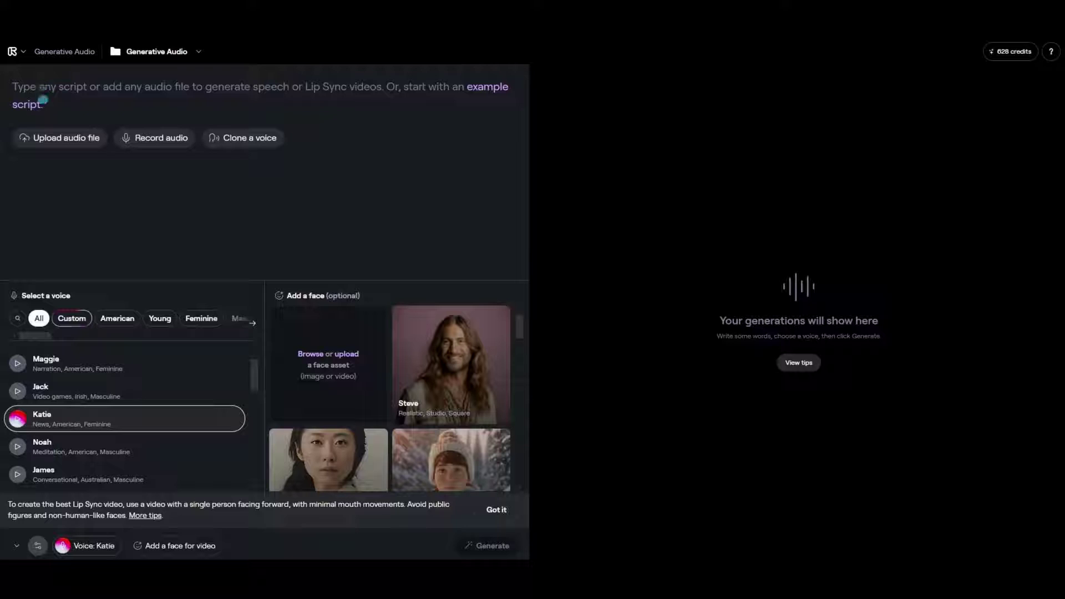
click(56, 143)
- Paste the alien traveler eclipse monologue and review the words galaxy, eclipse and totality
right_click(34, 86)
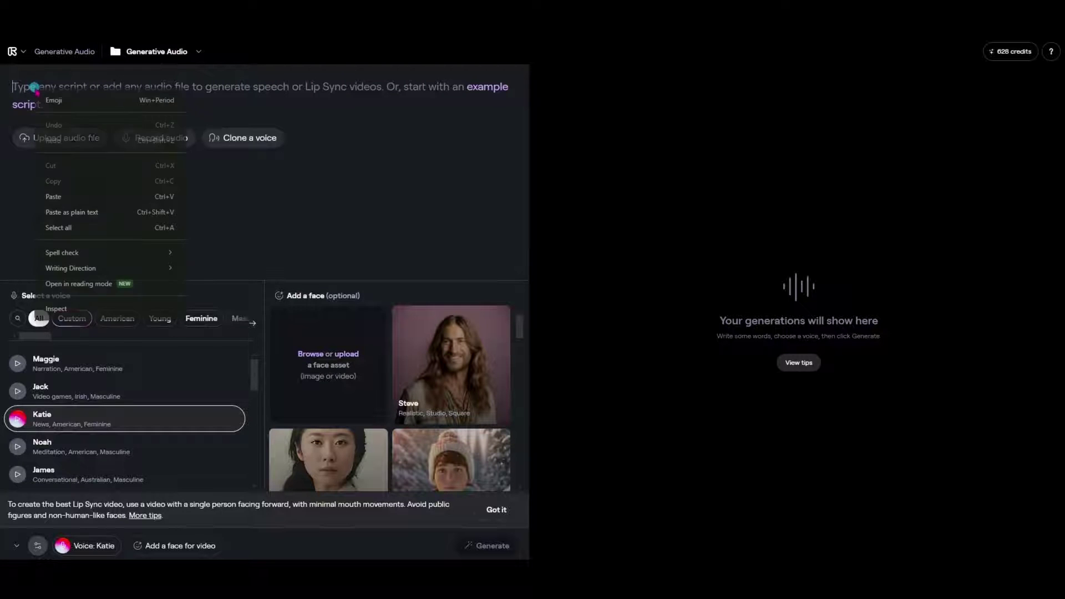
click(46, 194)
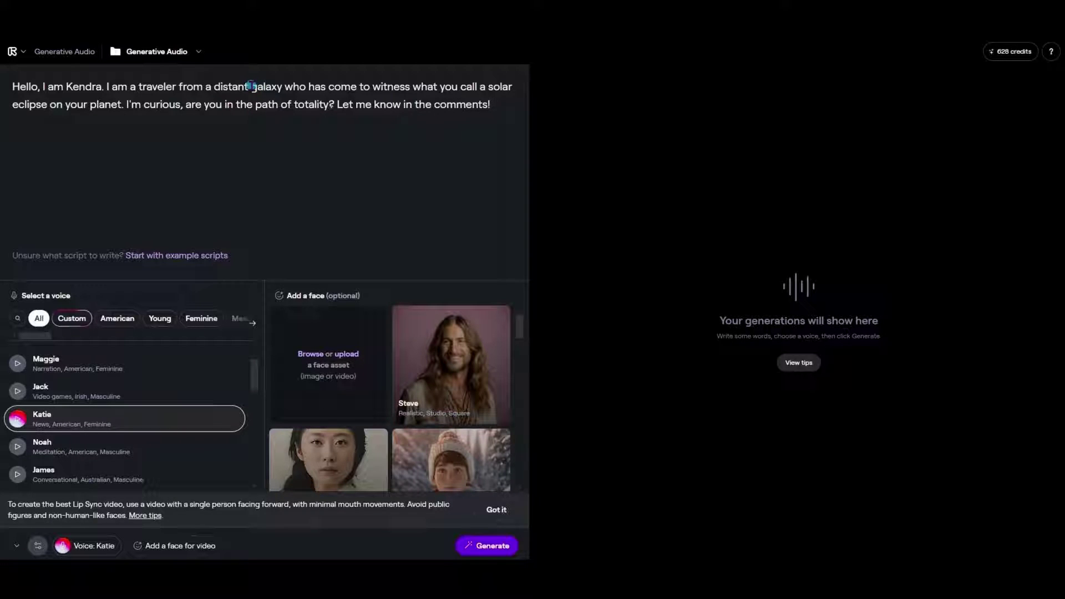
drag(251, 87, 280, 89)
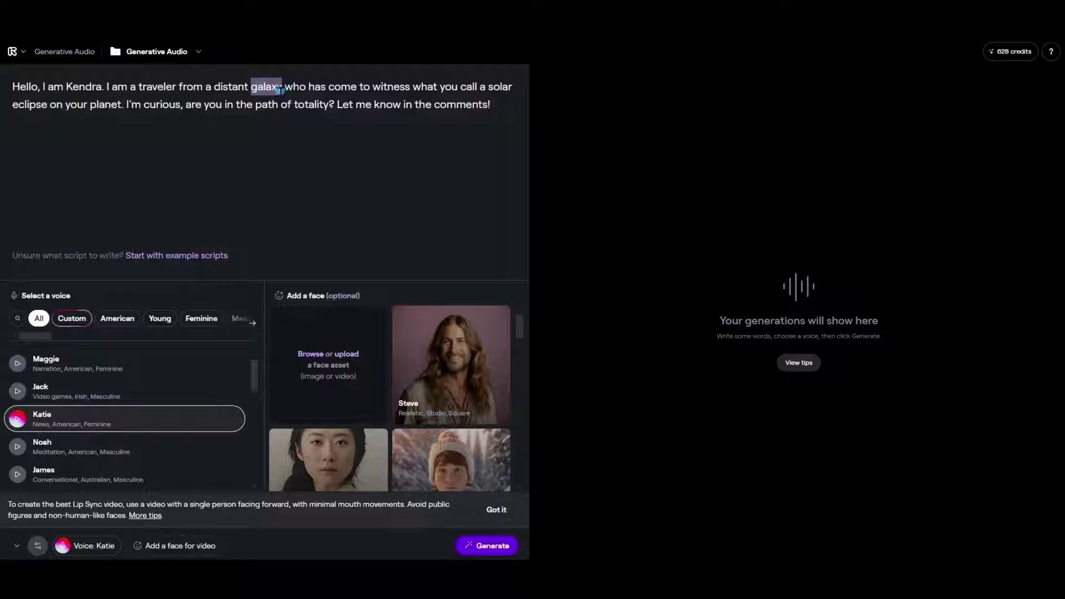
drag(12, 104, 44, 107)
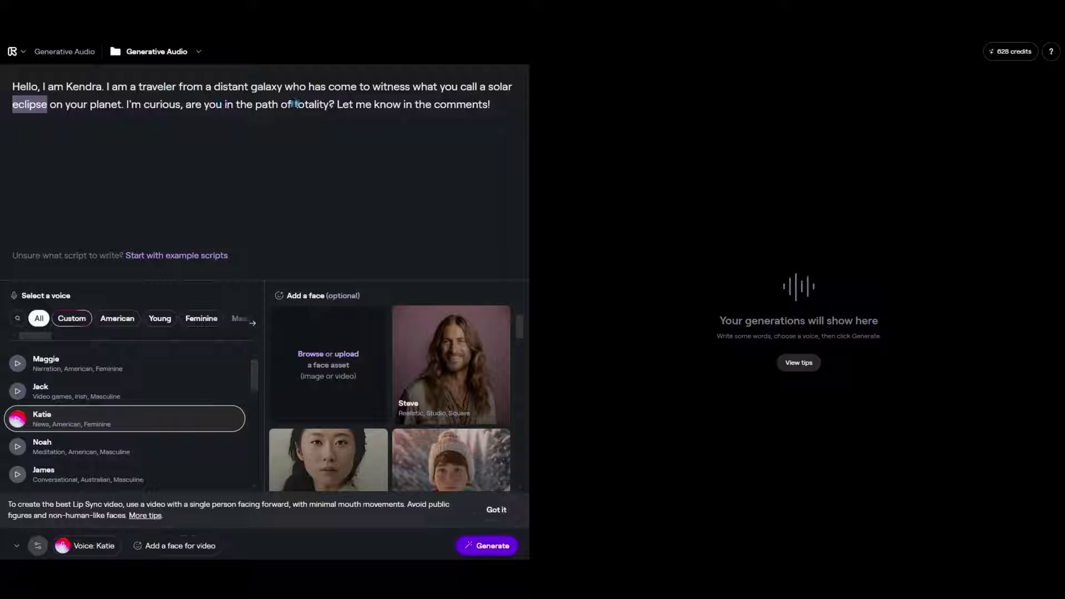
drag(294, 105, 328, 108)
click(409, 178)
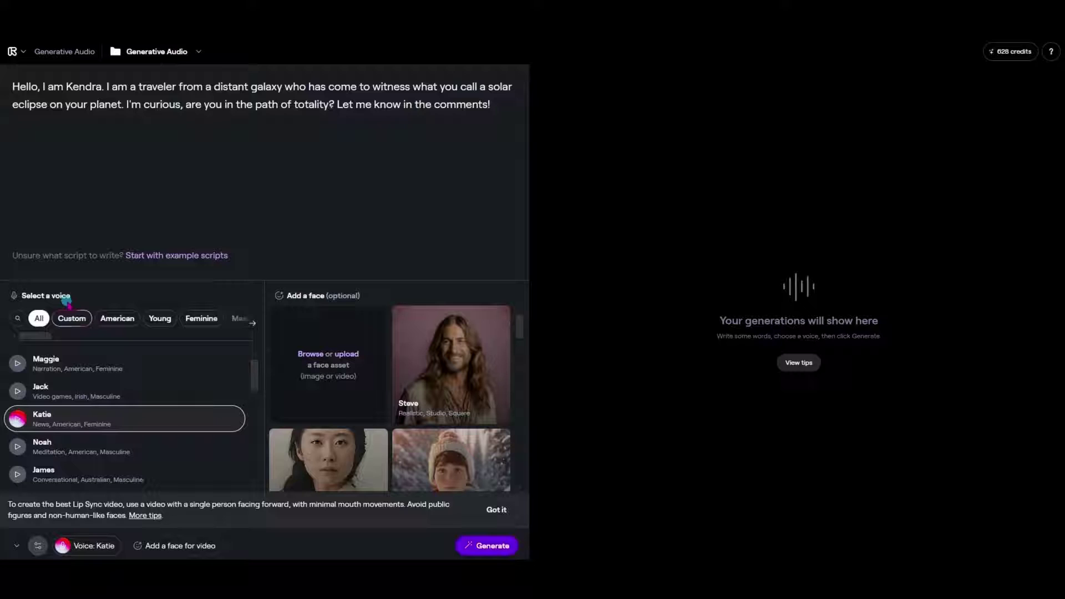
- Filter voices to American and Feminine, then pick Maggie in place of Katie
click(109, 320)
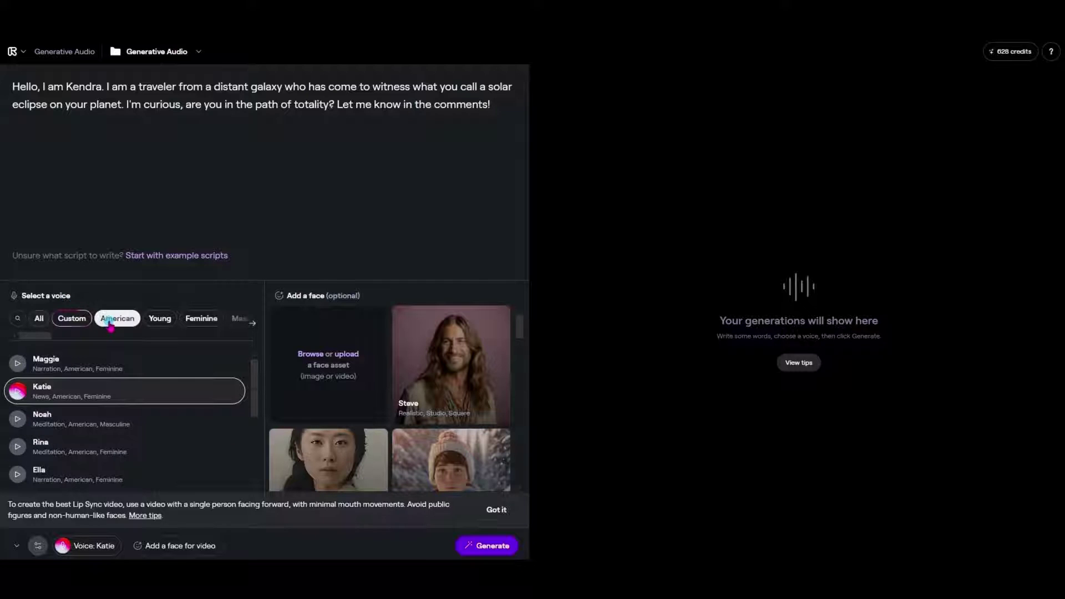
click(207, 322)
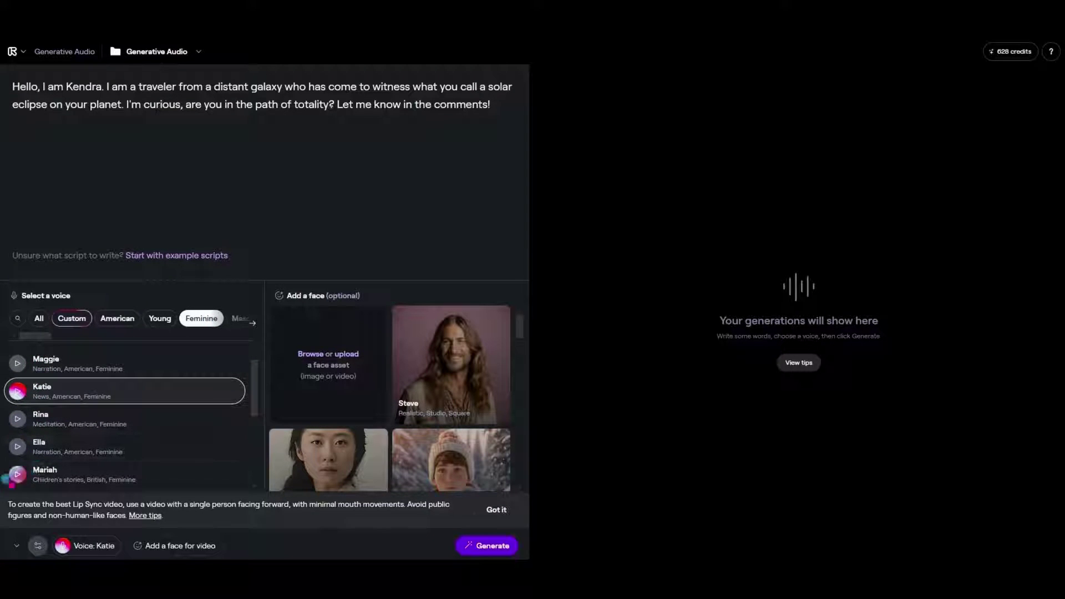
click(73, 371)
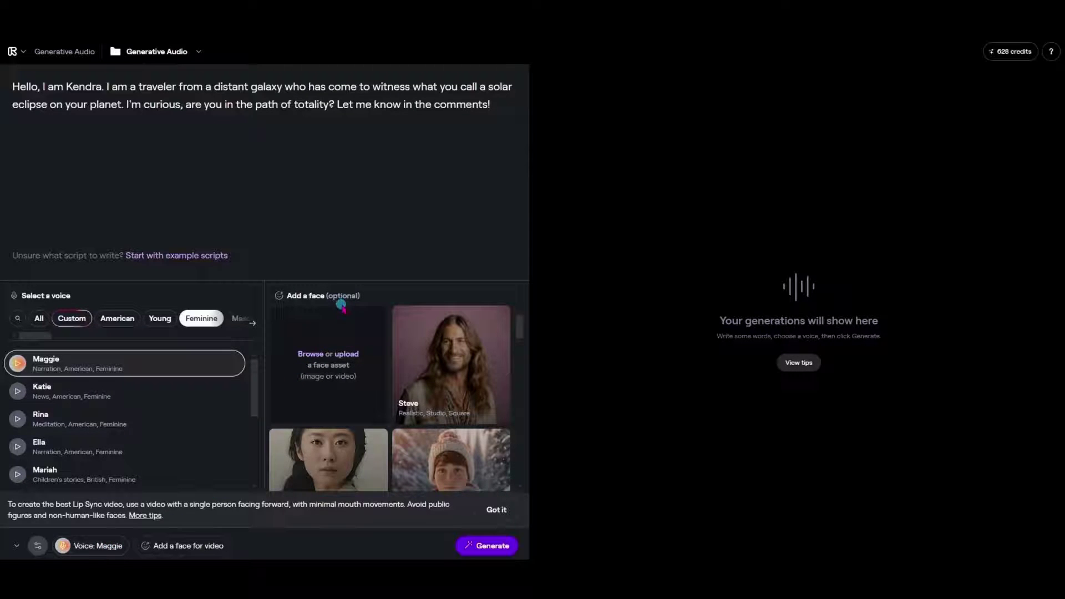
scroll(392, 321, down, 1)
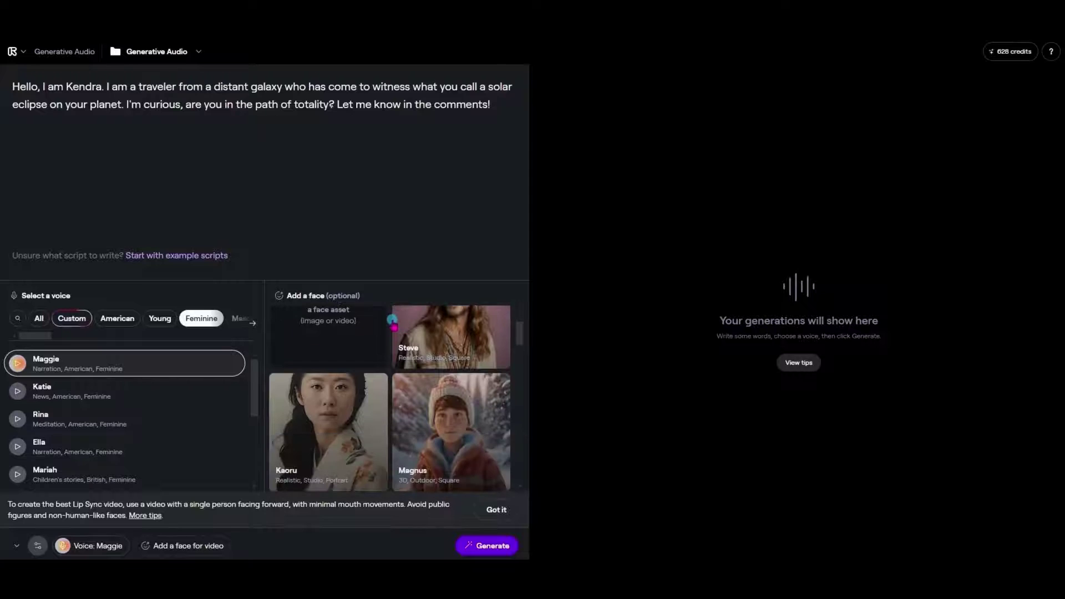
scroll(392, 321, up, 1)
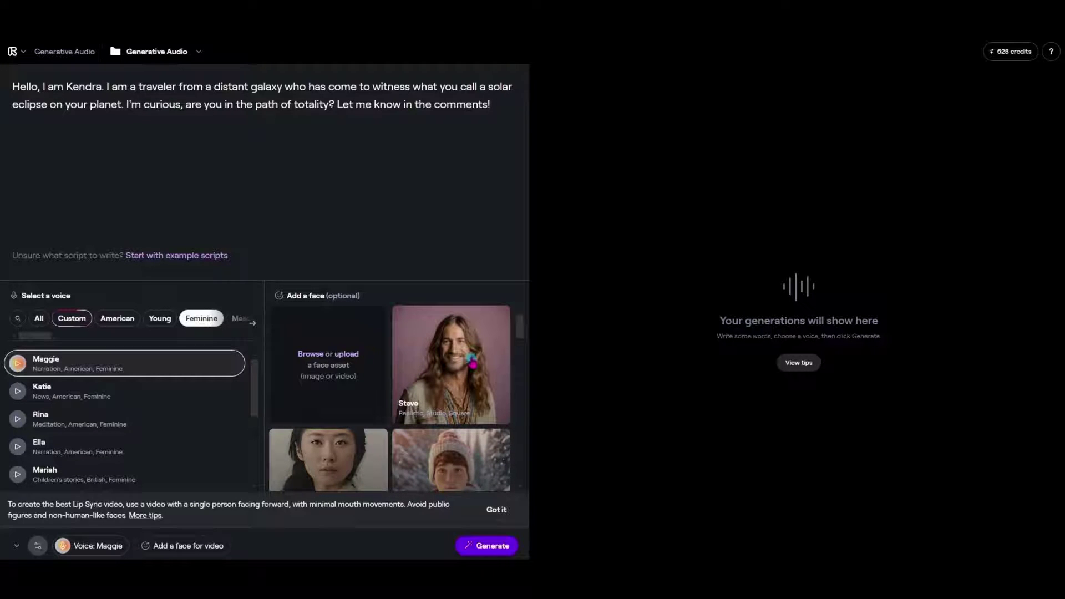
scroll(472, 361, down, 3)
scroll(470, 366, down, 2)
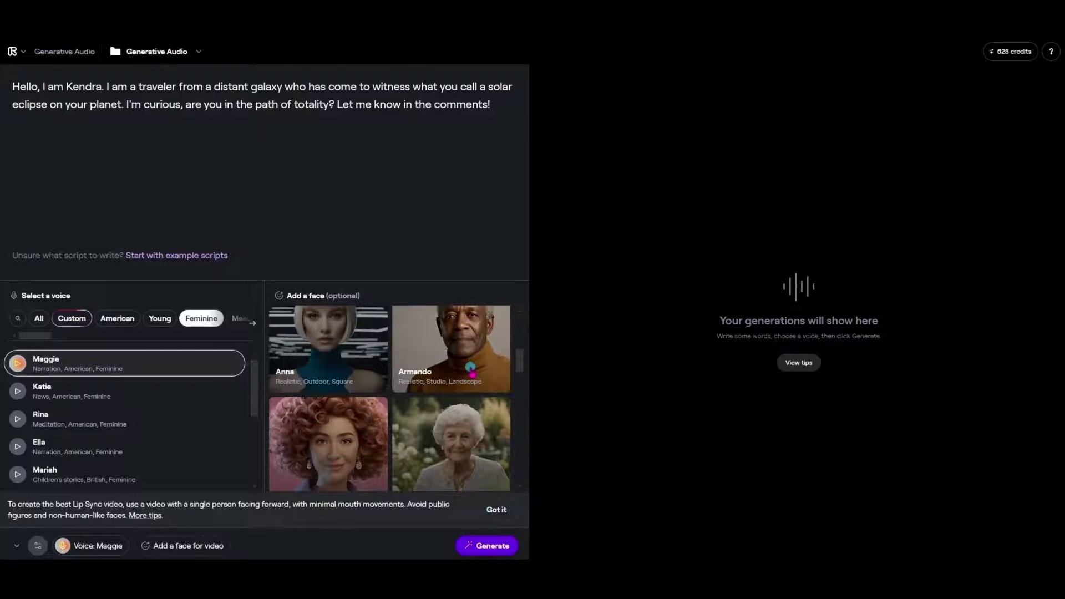
scroll(471, 367, down, 2)
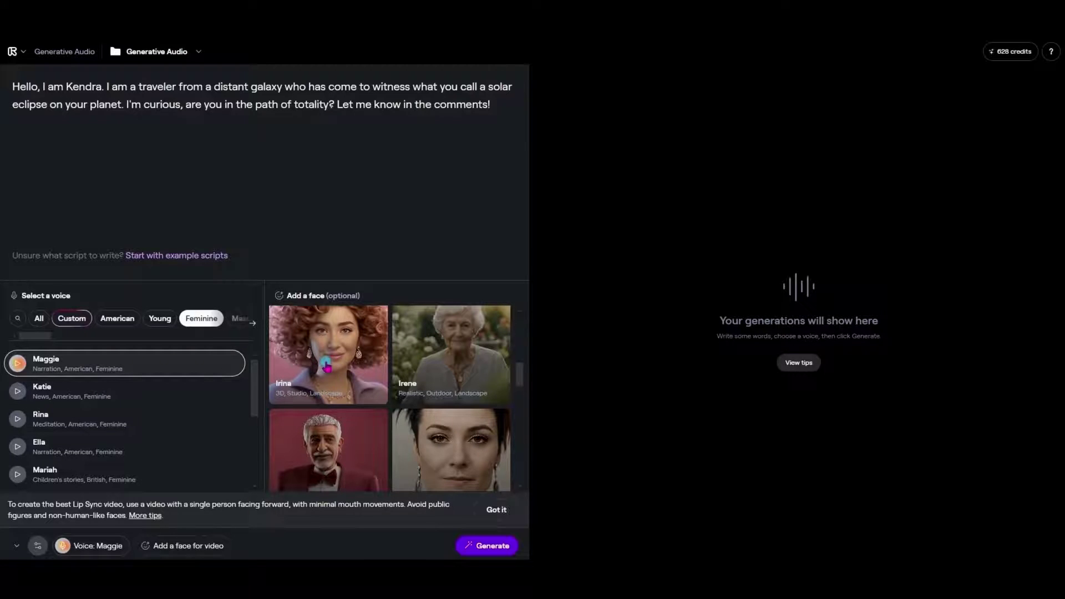
scroll(344, 380, up, 2)
scroll(350, 384, up, 3)
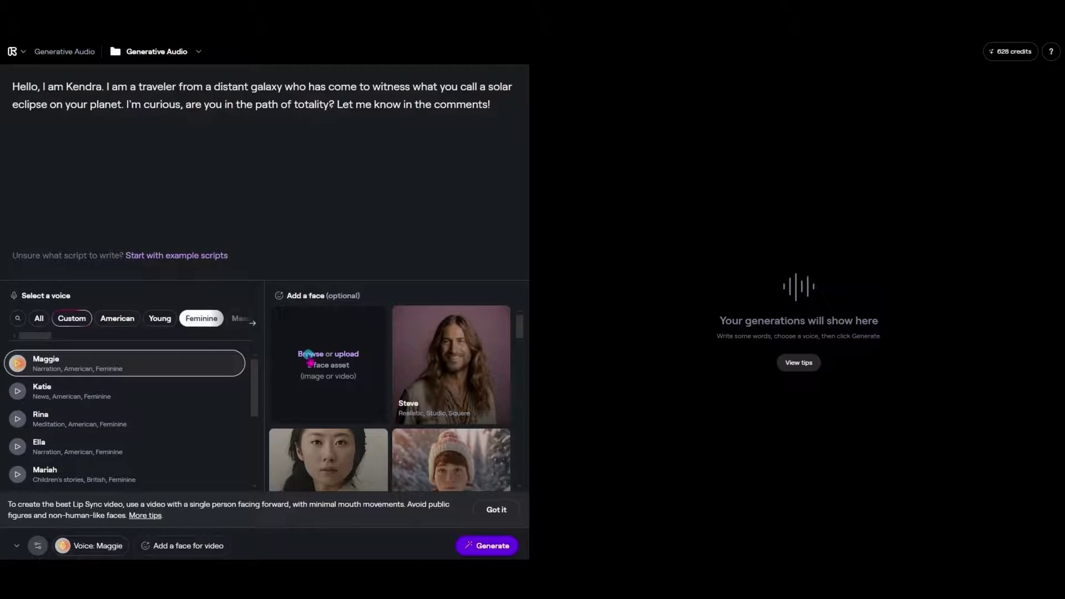
- Pick the purple-painted woman portrait from saved assets as the lip-sync face
click(309, 357)
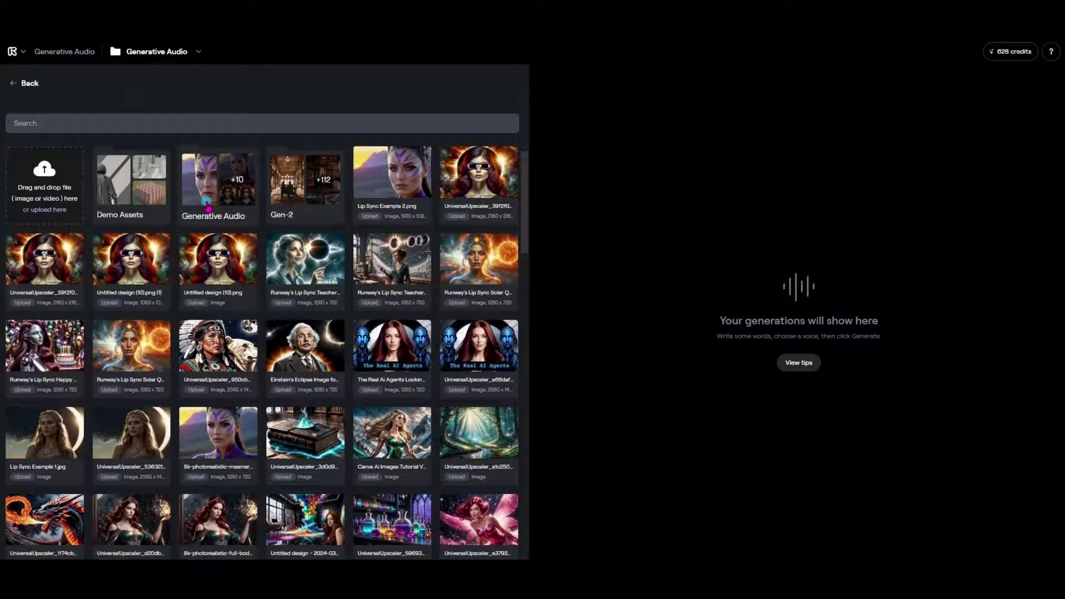
click(223, 444)
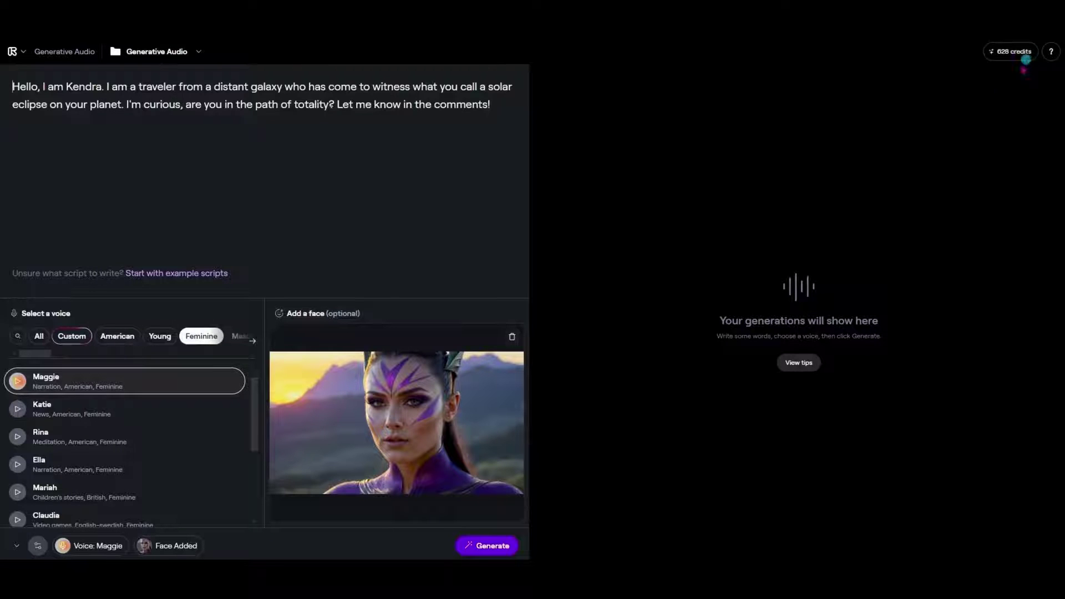
- Generate the Maggie-voiced lip-sync video of the purple-painted woman
click(495, 546)
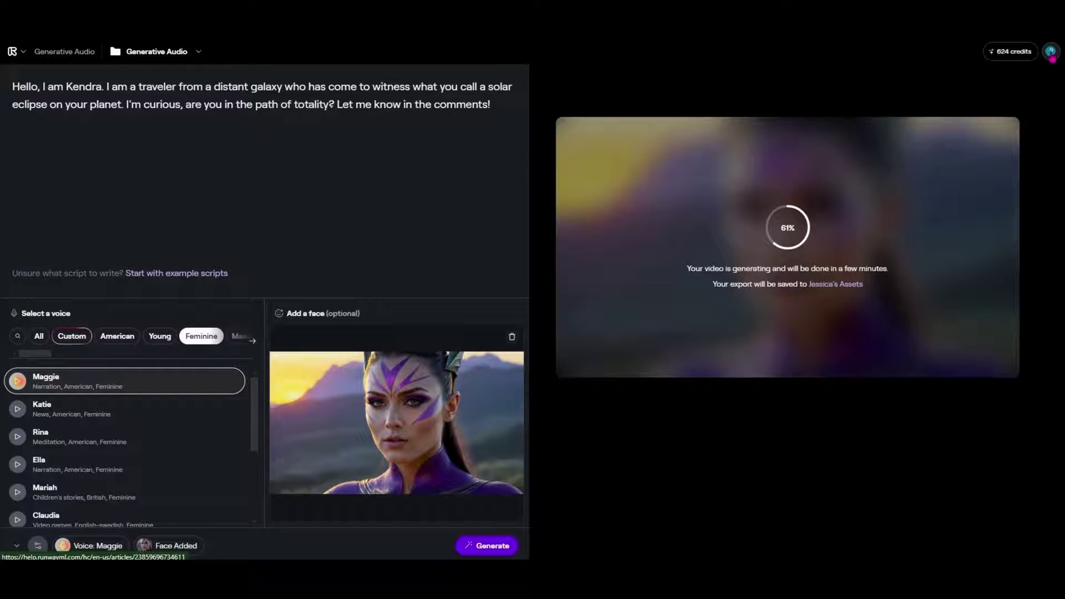
click(1050, 53)
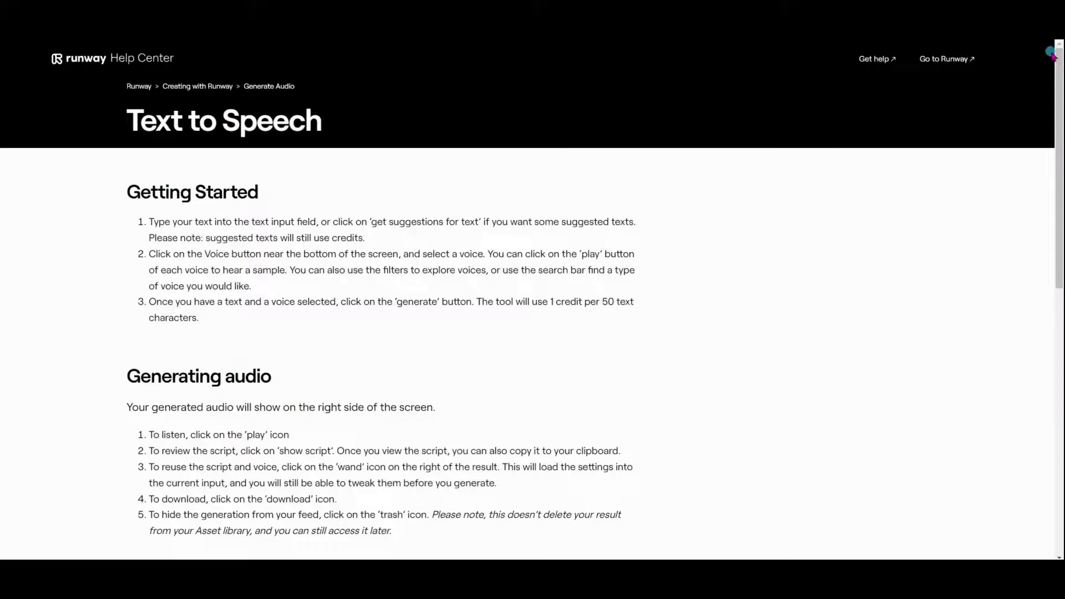
scroll(381, 466, down, 4)
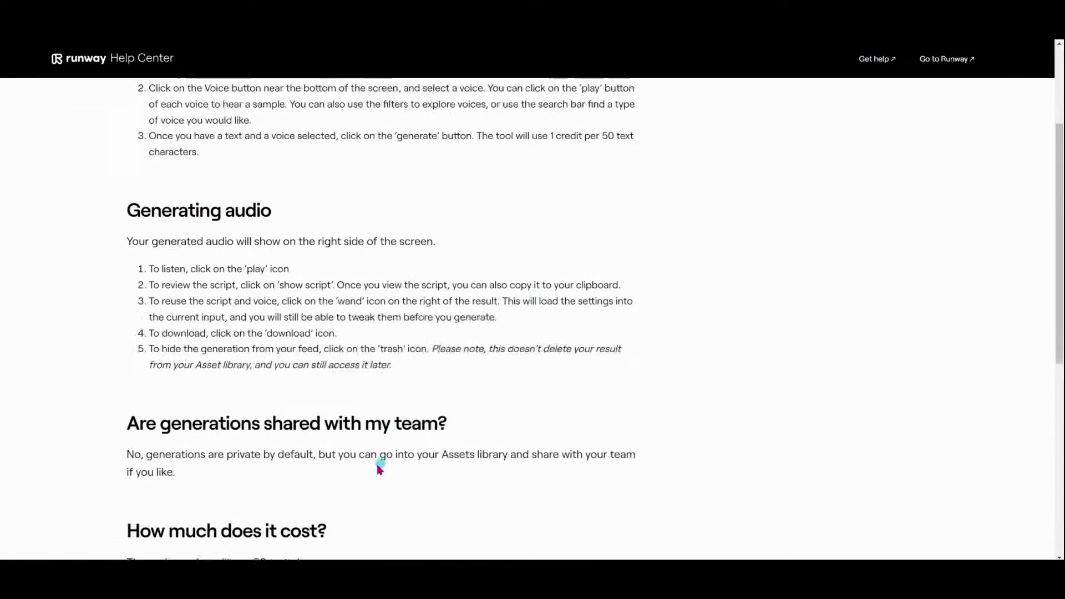
drag(114, 509, 447, 508)
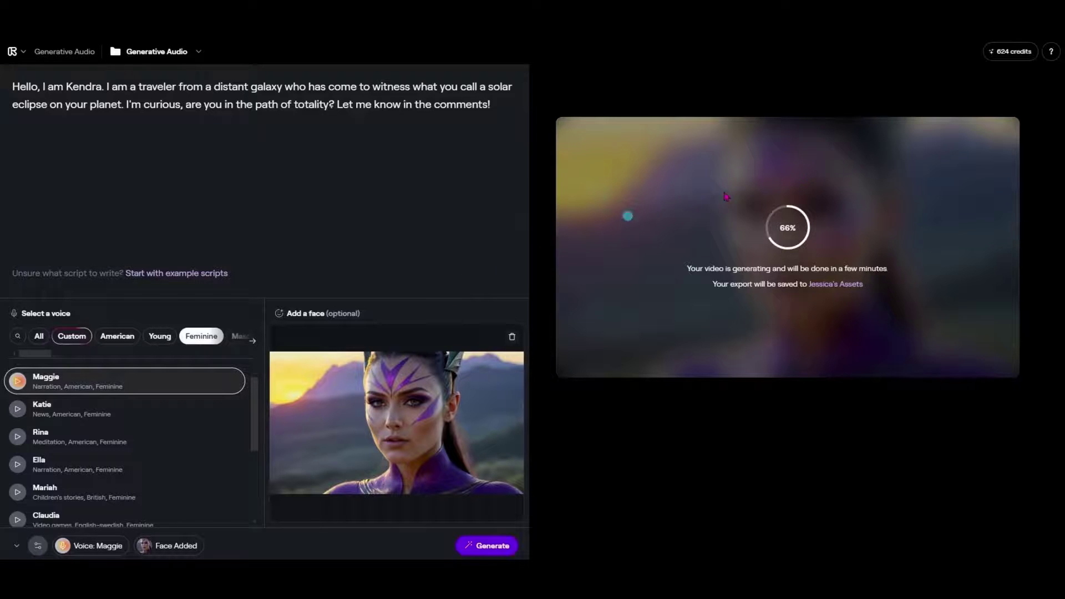
- Show the credits popover with remaining credits and text-to-speech and lip-sync costs
click(1012, 54)
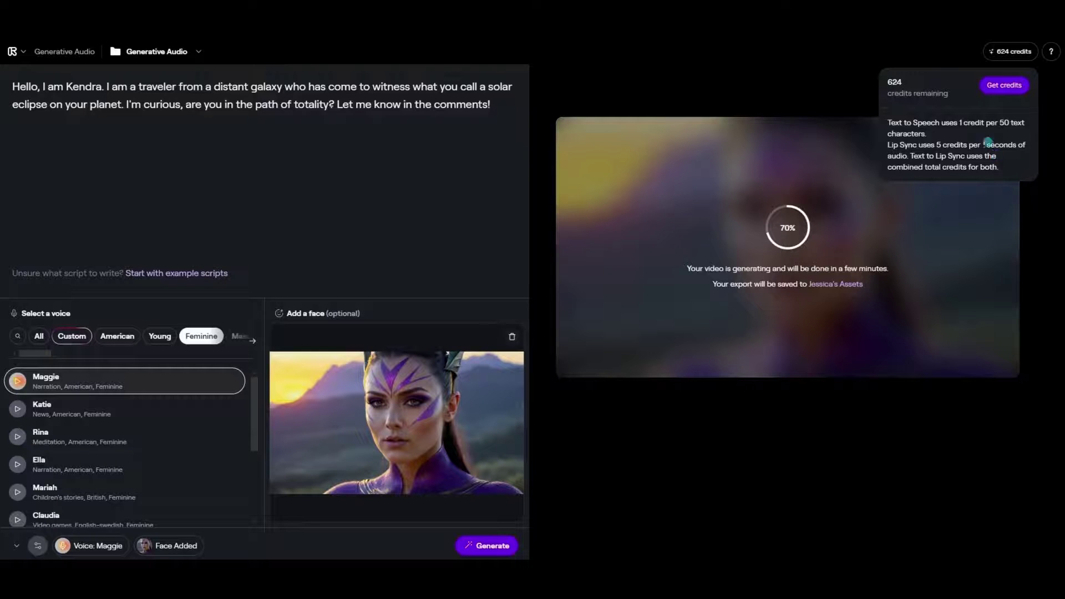
- Close the credits popover to return to the lip-sync generation result
click(1013, 85)
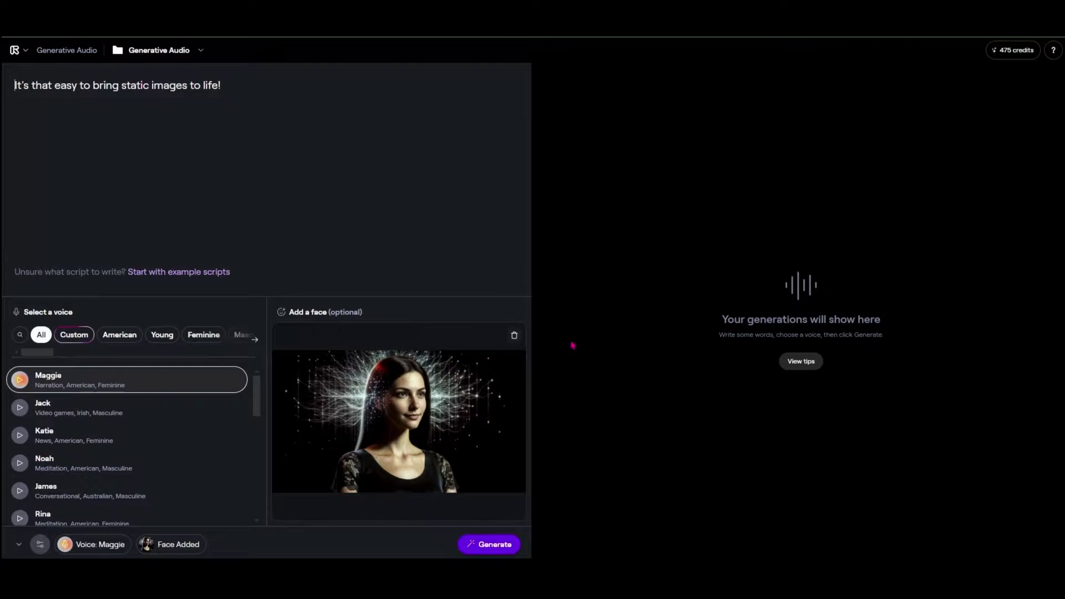
- Generate the lip-sync clip of the glowing-haired woman saying the new line in Maggie's voice
click(493, 547)
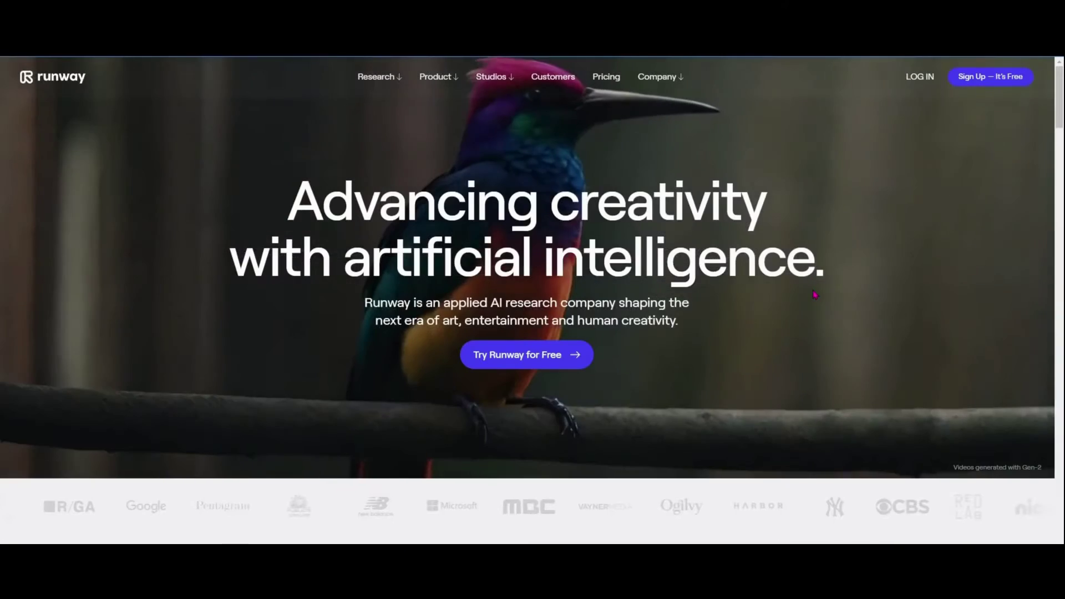
- Scroll the Runway homepage down and back up to the 'Advancing creativity' heading
scroll(821, 298, down, 2)
scroll(822, 298, up, 2)
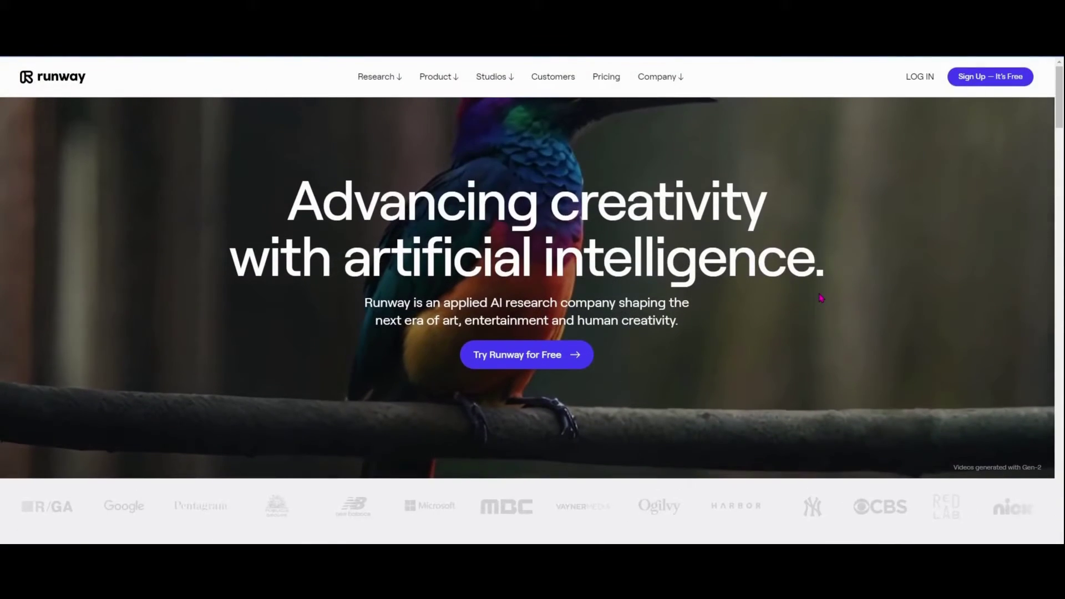